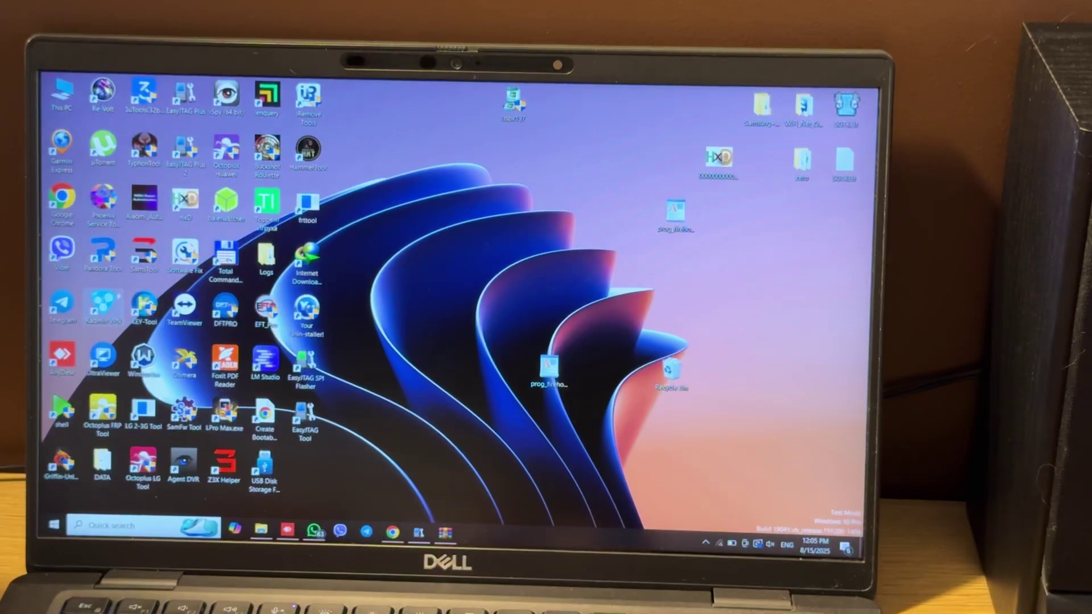
Step: Launch Pandora Tool from its desktop icon and grant it administrator rights
{"action": "double_click", "coordinate": [102, 256]}
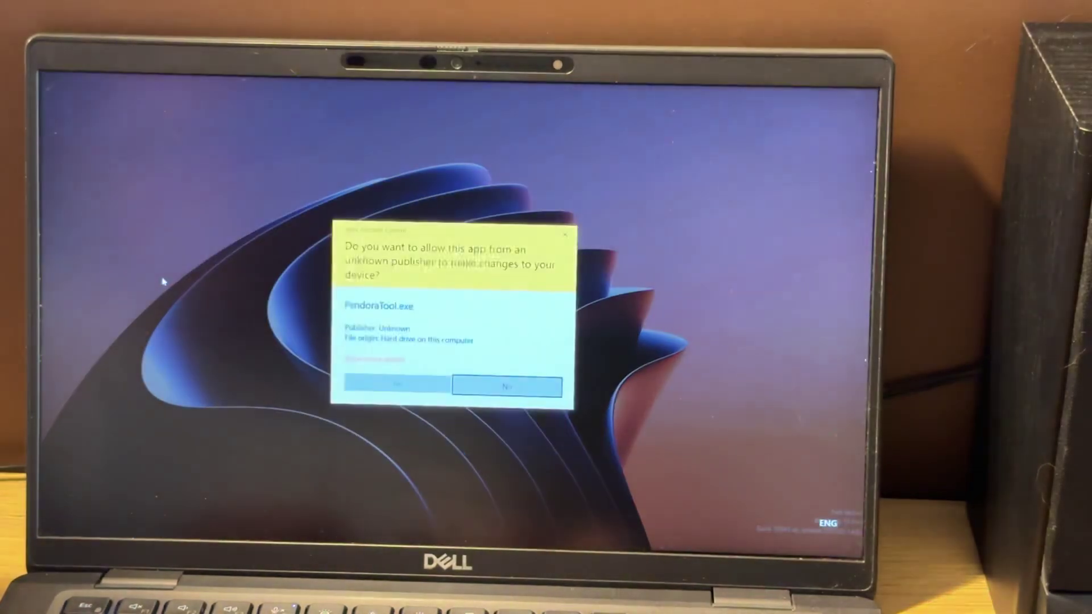
{"action": "left_click", "coordinate": [397, 384]}
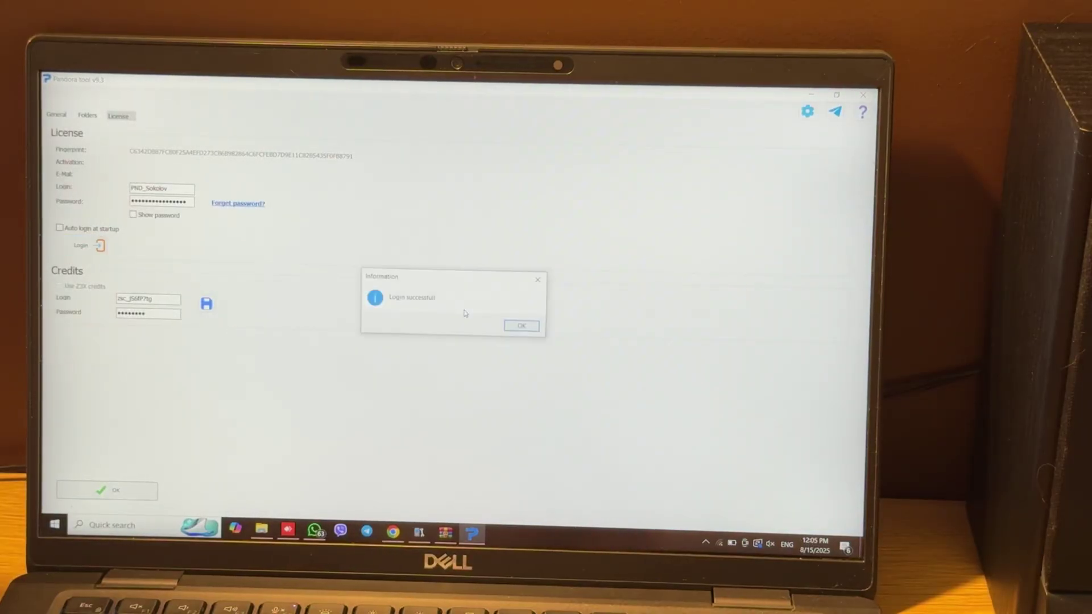
Step: Select Xiaomi Redmi 14C (Lake) as the model, check the preloader auth type, and run Erase FRP
{"action": "left_click", "coordinate": [536, 333]}
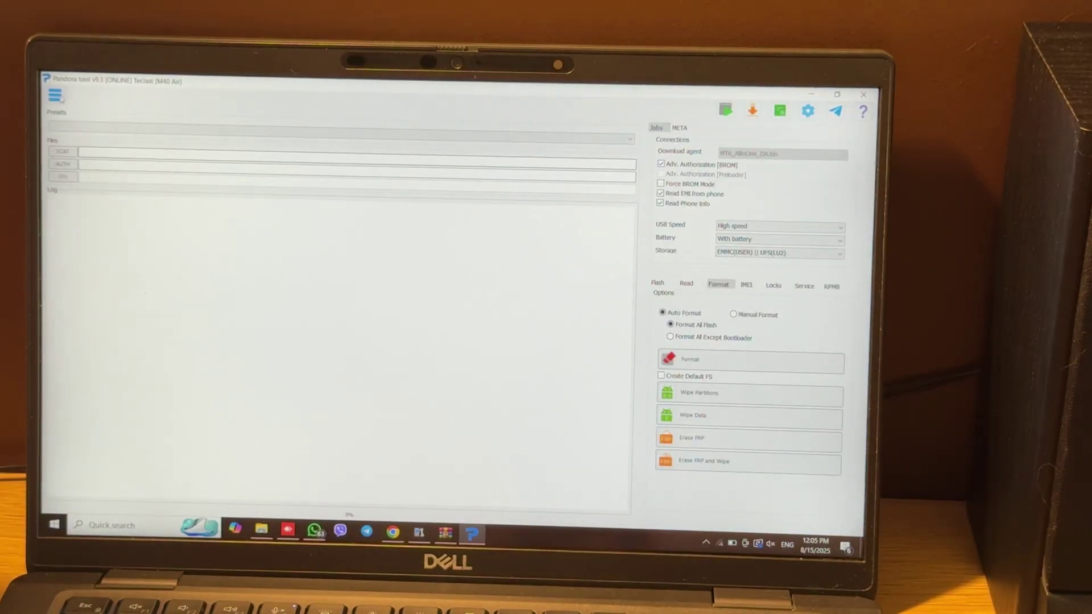
{"action": "key", "text": "ctrl+m"}
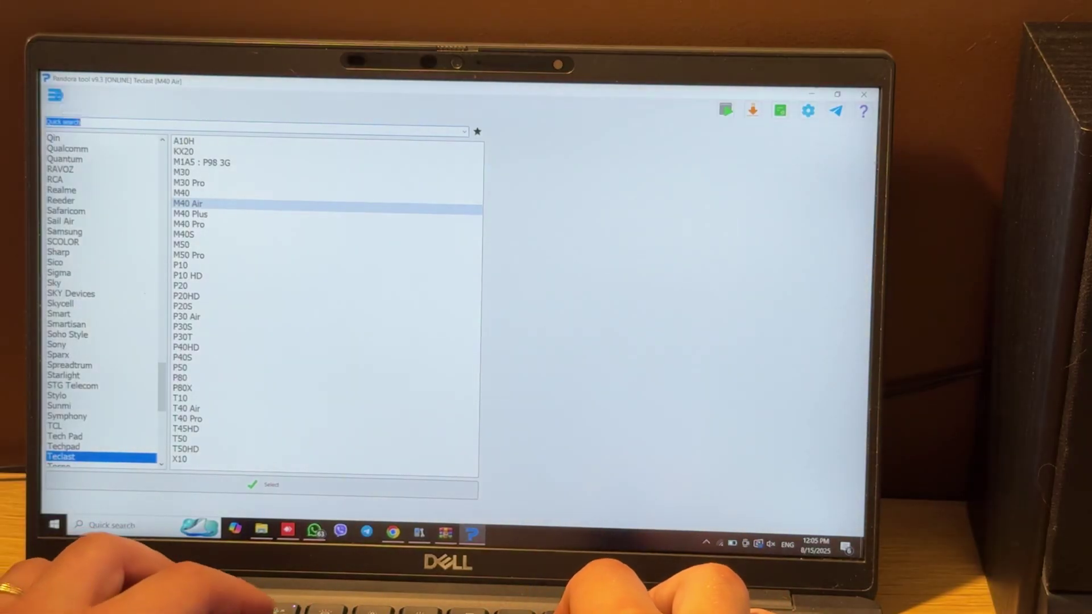
{"action": "type", "text": "14c"}
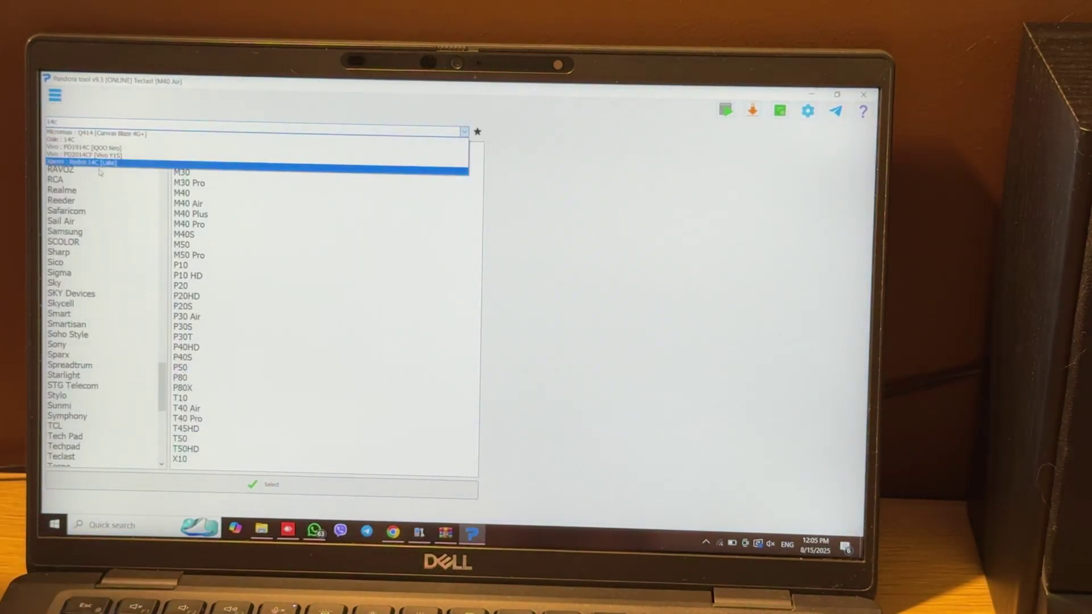
{"action": "left_click", "coordinate": [102, 162]}
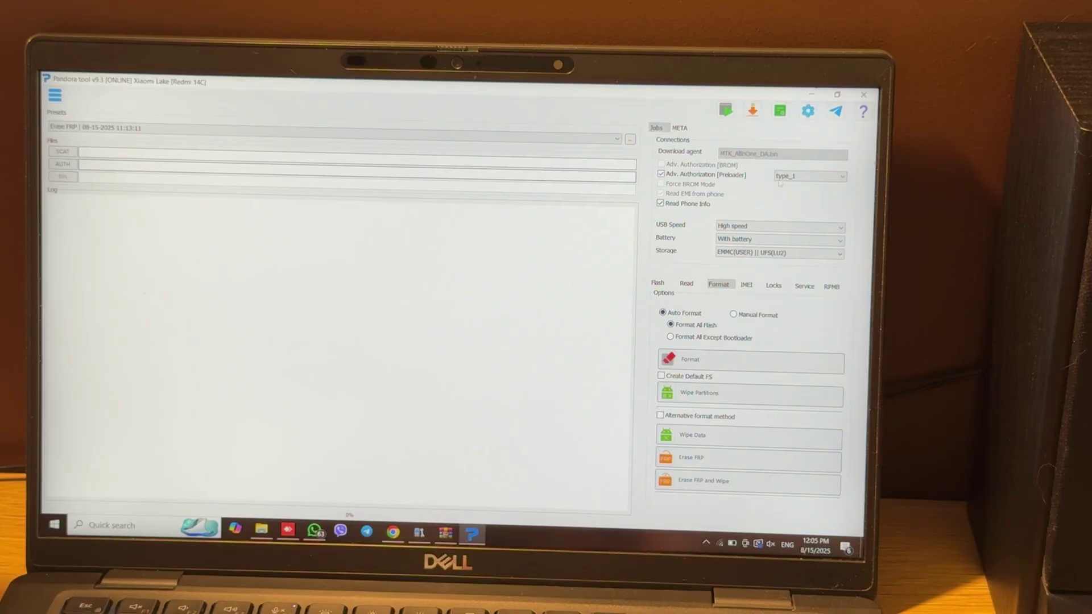
{"action": "left_click", "coordinate": [826, 179]}
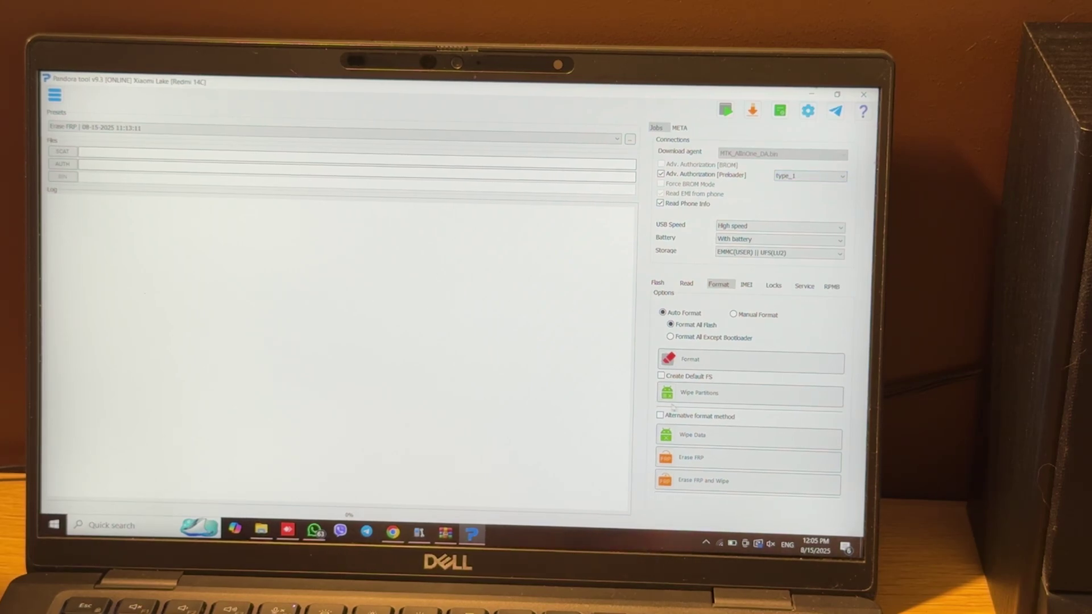
{"action": "left_click", "coordinate": [692, 459]}
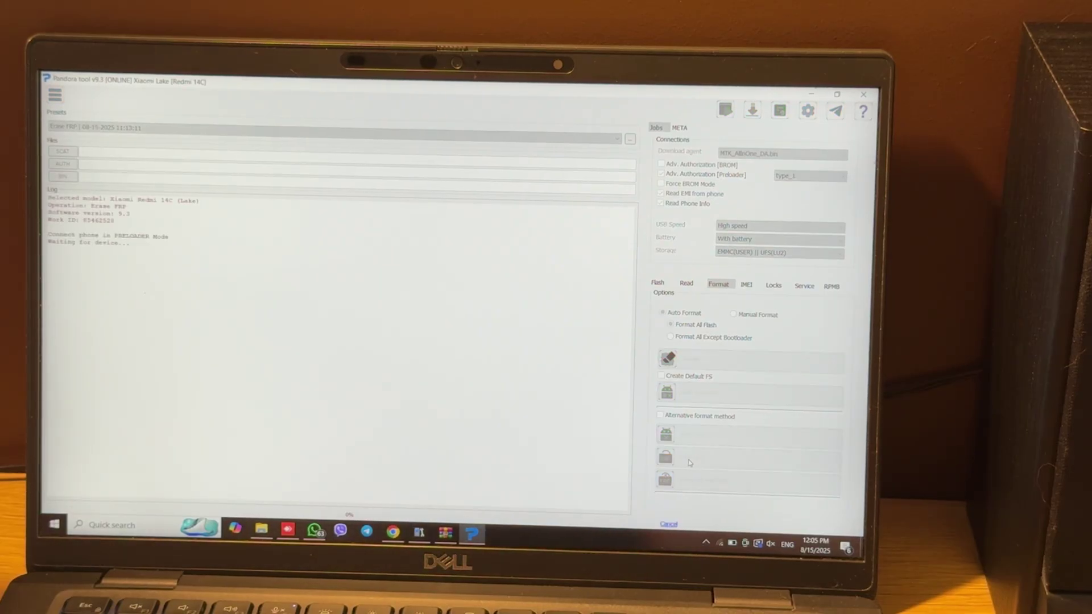